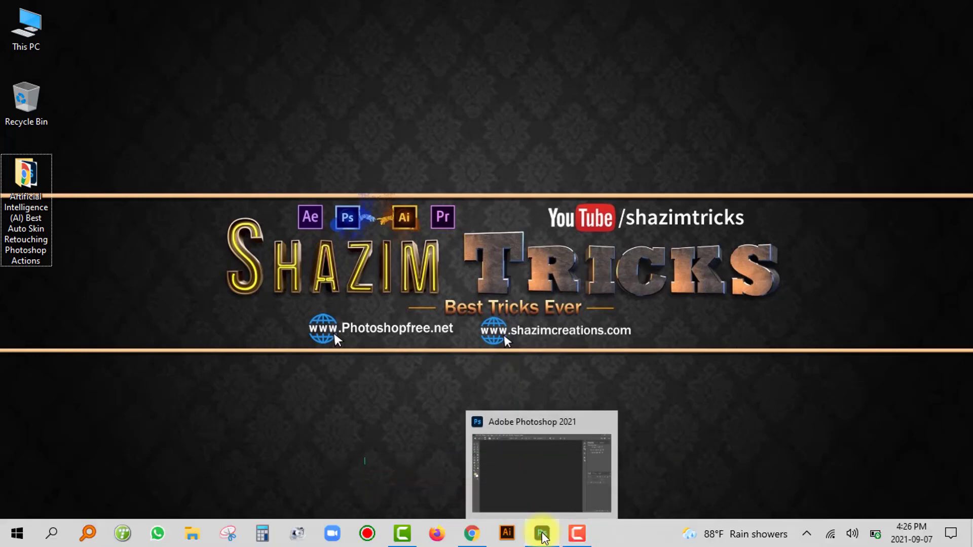
Step: Open portrait_stock_22_by_simonamoonstock_d9e2a53 and rose_by_simonamoon_d7jc8p0-fullview together from the auto skin retouching actions folder on the desktop
click(50, 10)
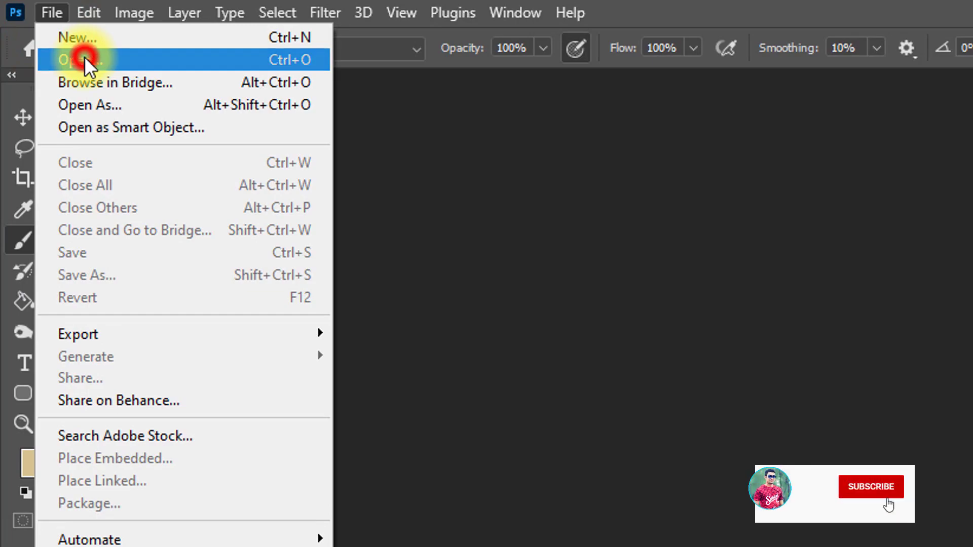
click(85, 56)
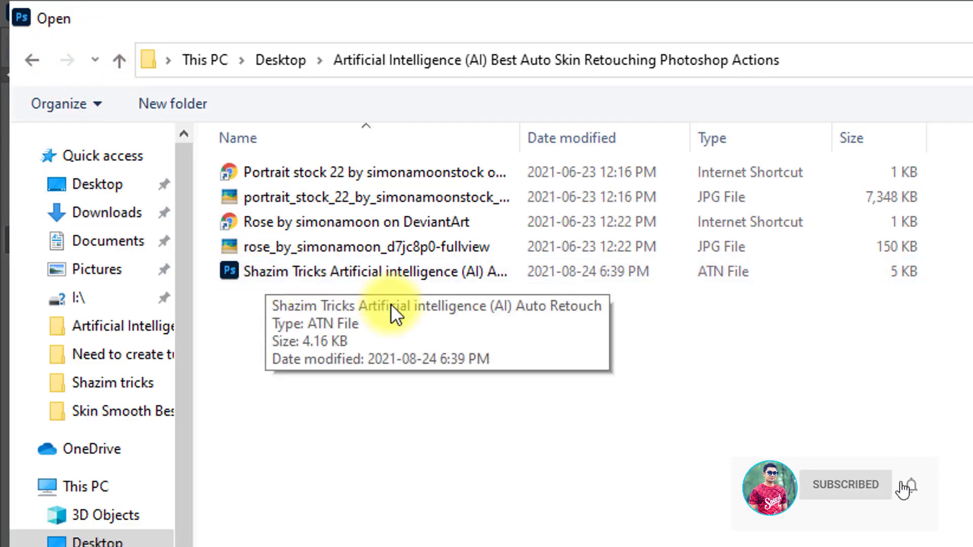
click(494, 272)
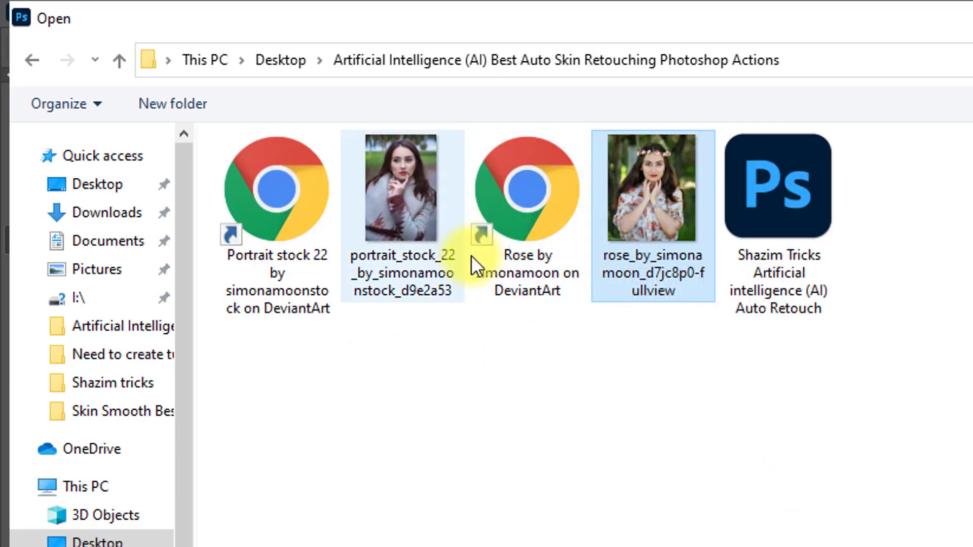
ctrl+click(404, 179)
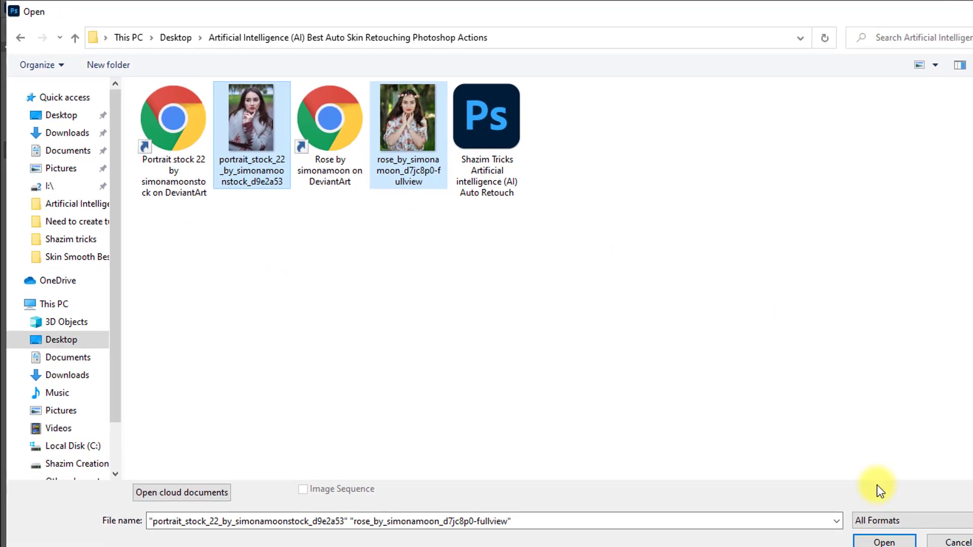
click(858, 528)
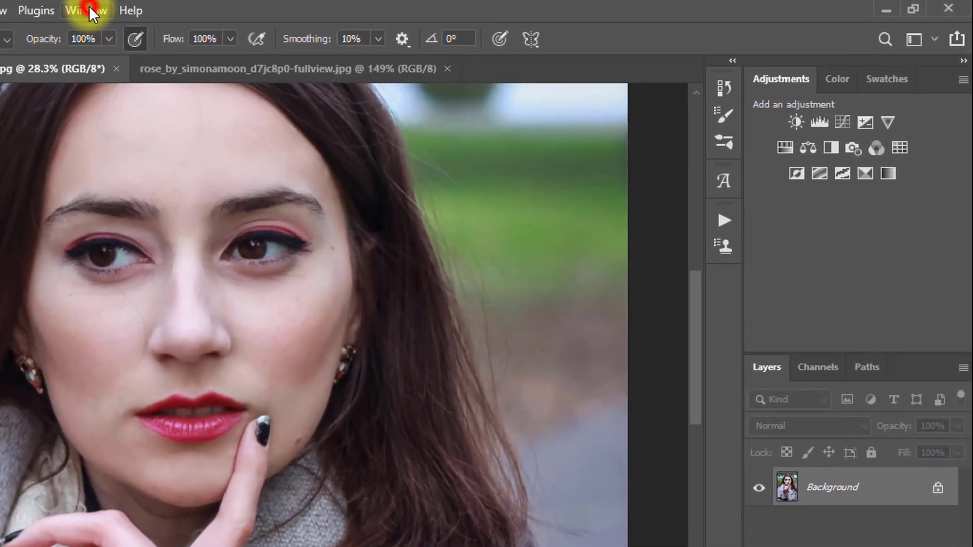
Step: Load the "Shazim Tricks Artificial intelligence (AI) Auto Retouch" ATN file as a new action set
click(310, 8)
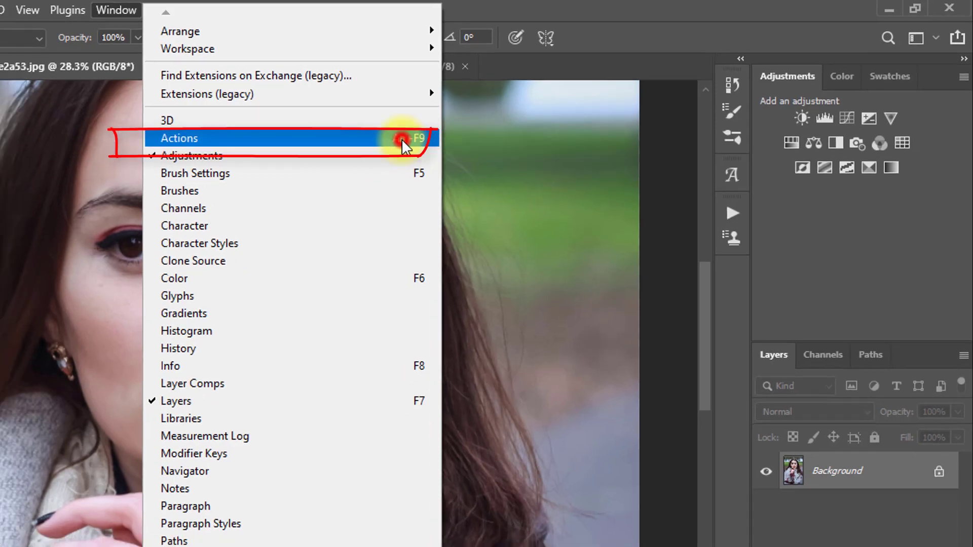
click(389, 144)
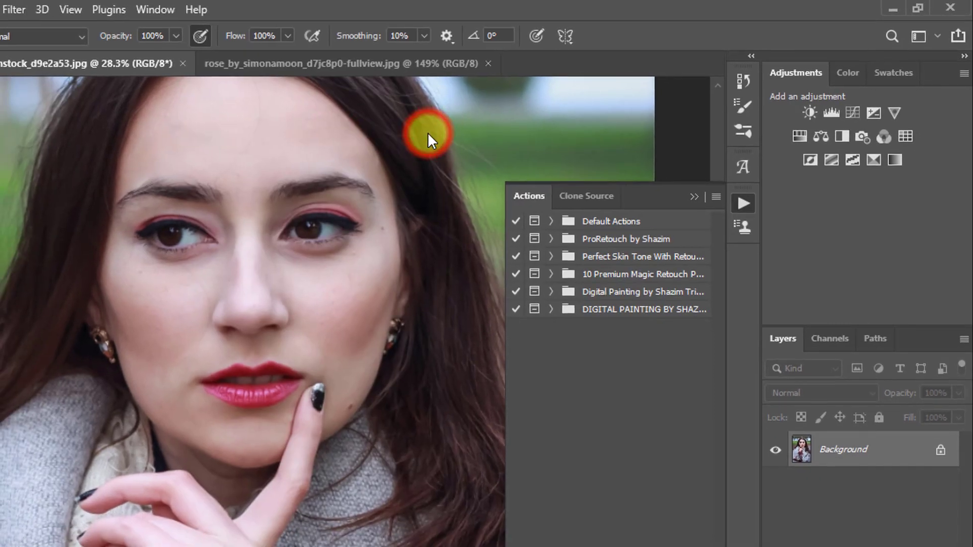
click(716, 197)
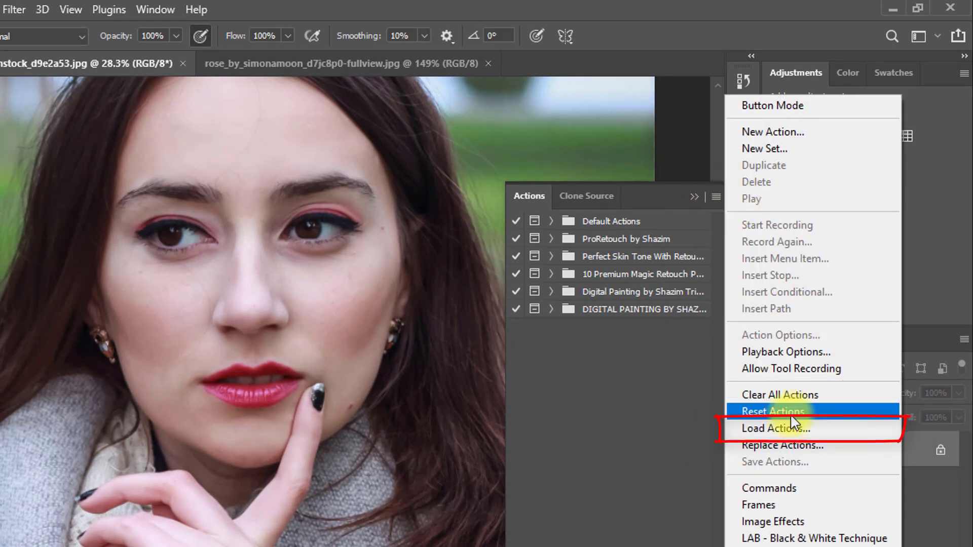
click(797, 425)
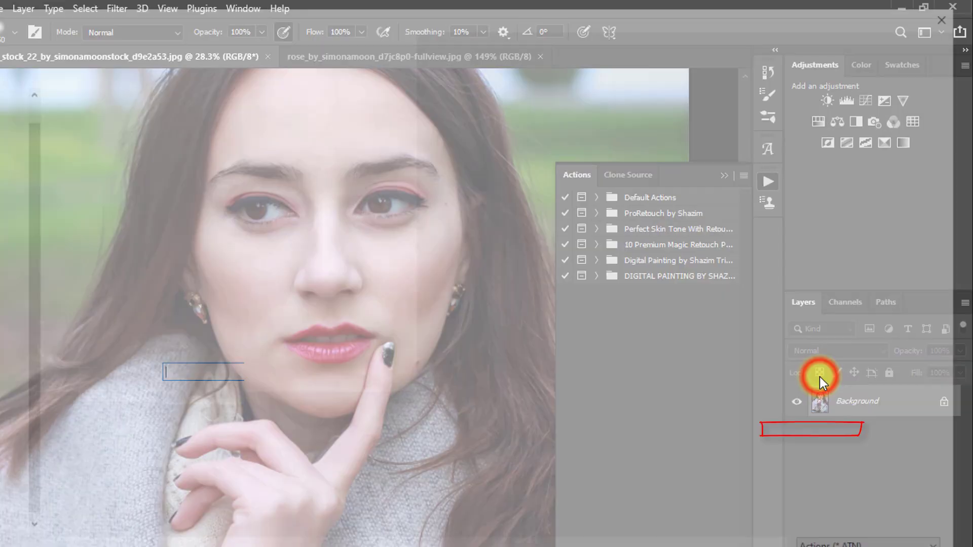
click(323, 151)
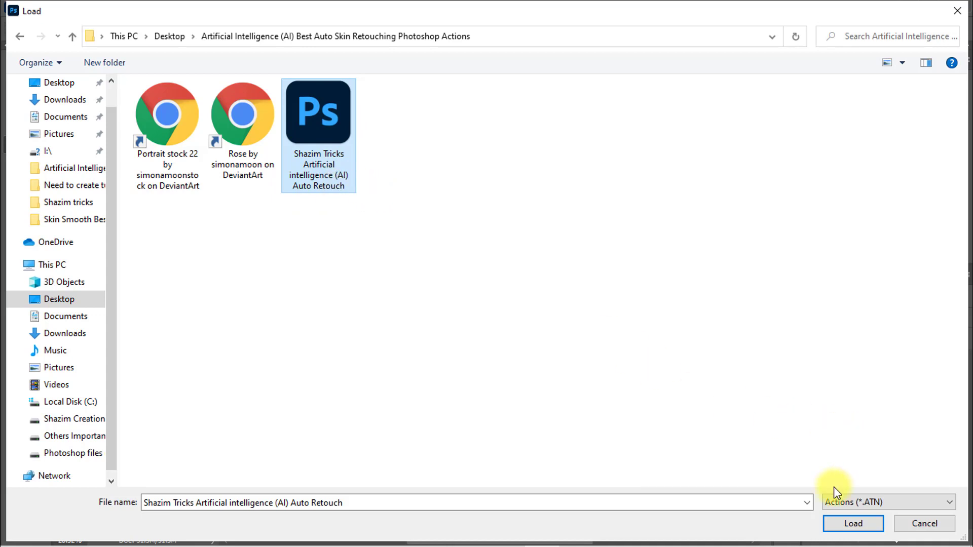
click(844, 524)
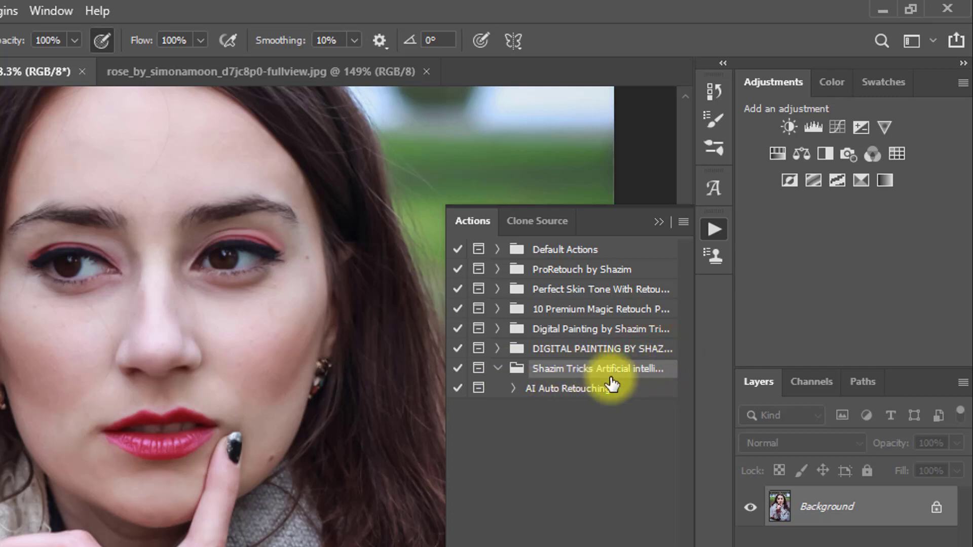
Step: Run the AI Auto Retouching action on the portrait_stock_22 image and continue past its message
click(528, 388)
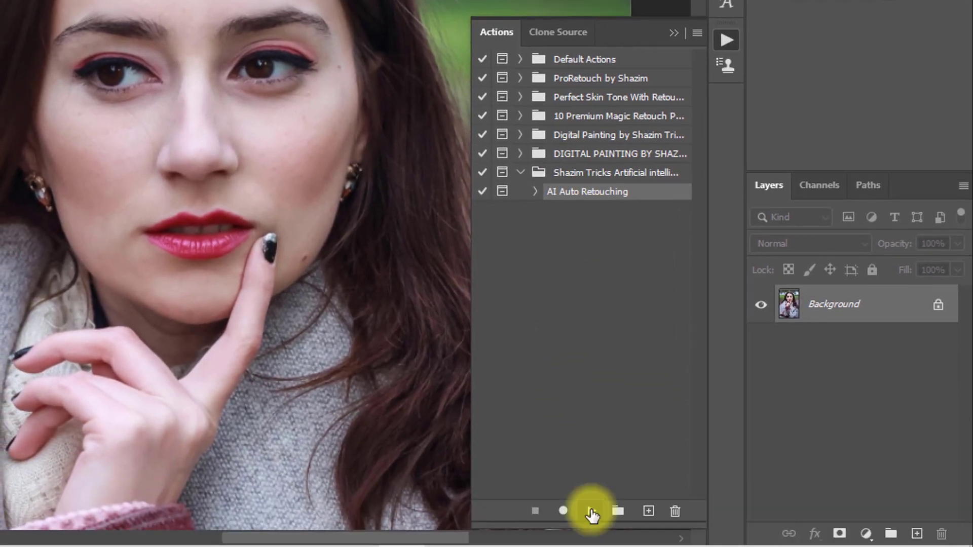
click(592, 511)
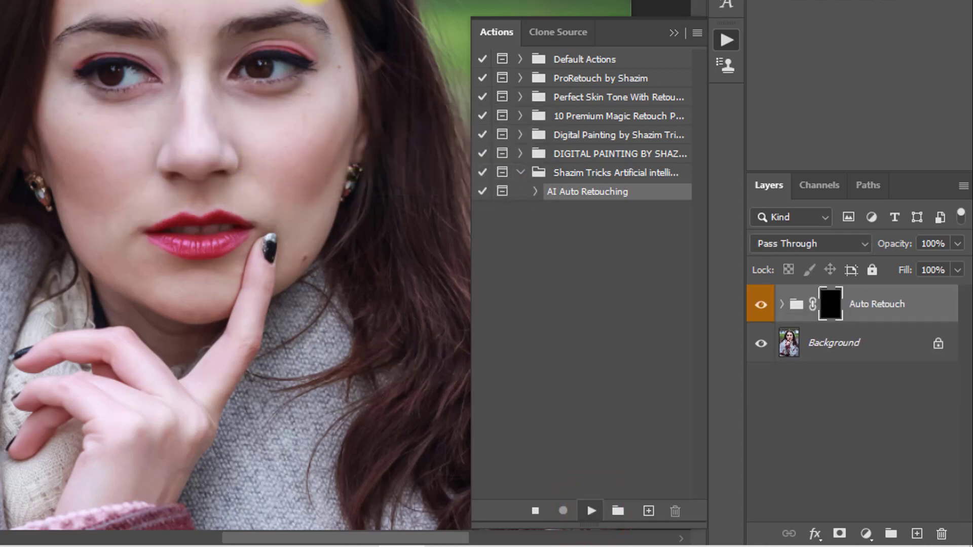
click(236, 276)
Step: Set the Auto Retouch group's opacity to 100% on the portrait_stock_22 image
key(ctrl+space)
drag(49, 128, 0, 138)
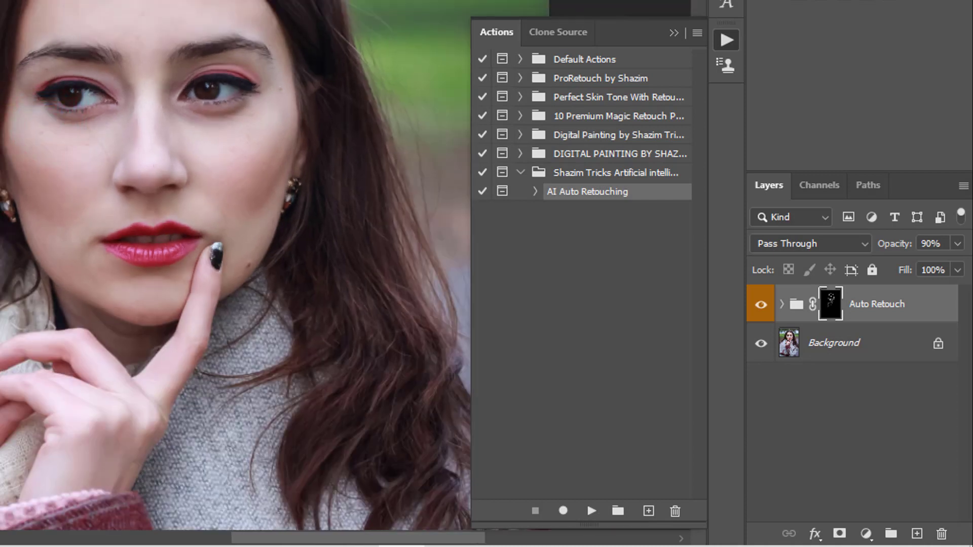
click(264, 127)
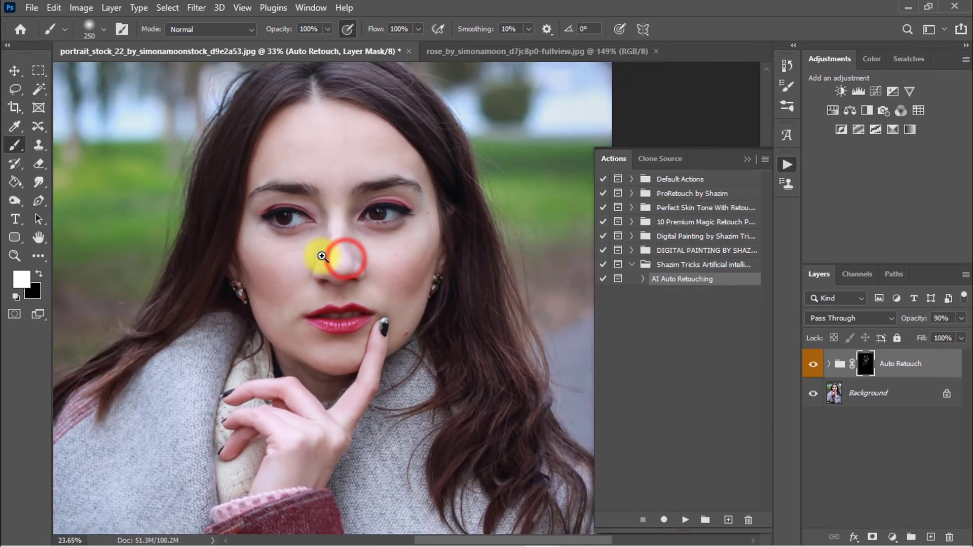
alt+click(339, 260)
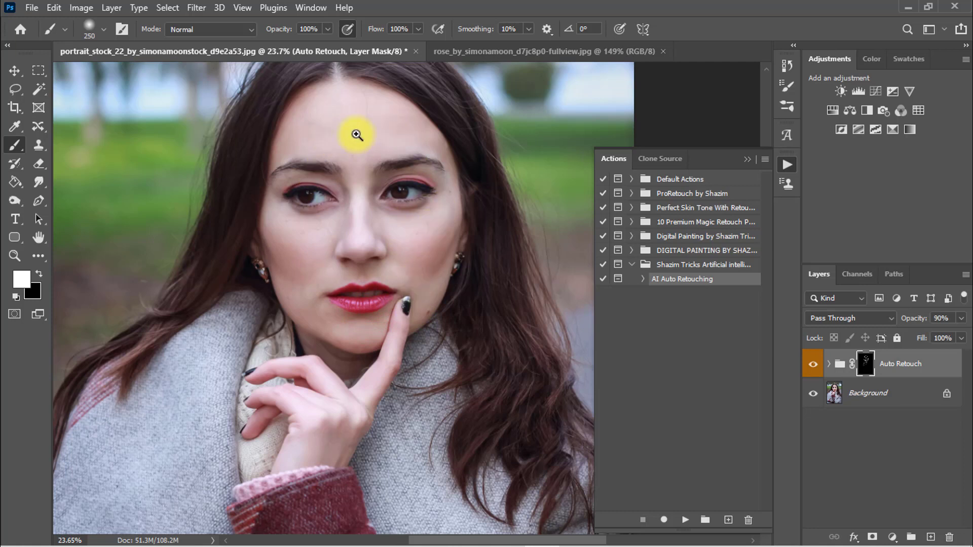
click(357, 135)
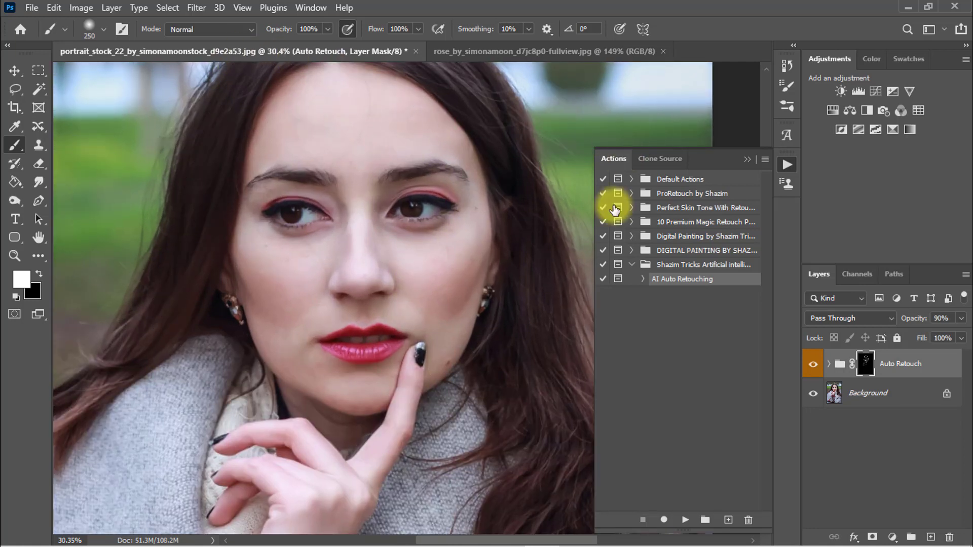
scroll(431, 254, up, 3)
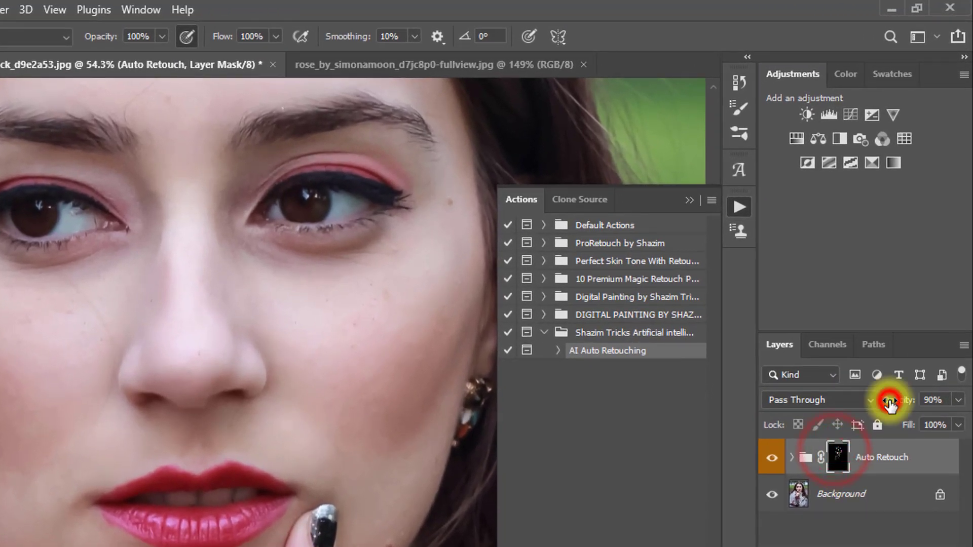
drag(891, 404, 966, 407)
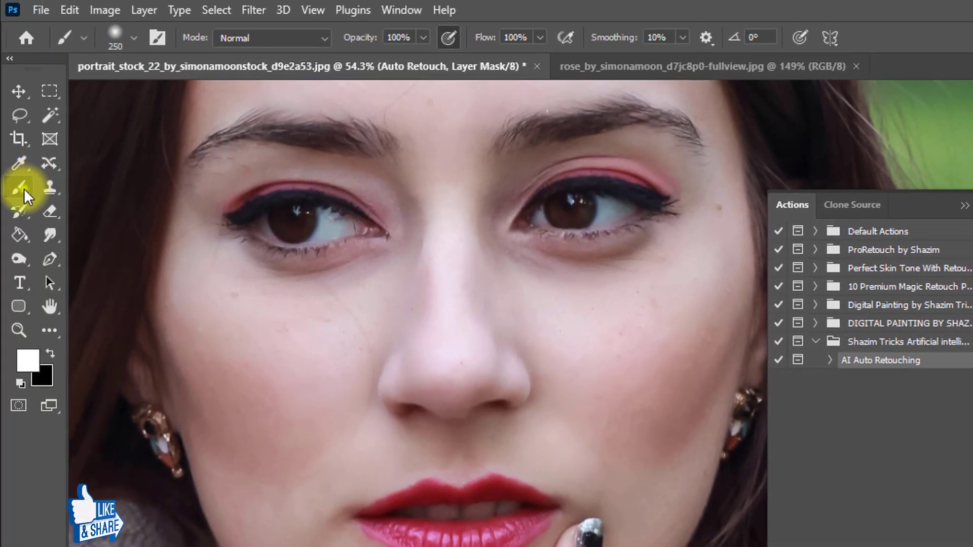
Step: Paint white over the nose and nearby cheek on the Auto Retouch mask with the Brush tool at 100% opacity and flow
right_click(25, 190)
click(59, 188)
click(369, 37)
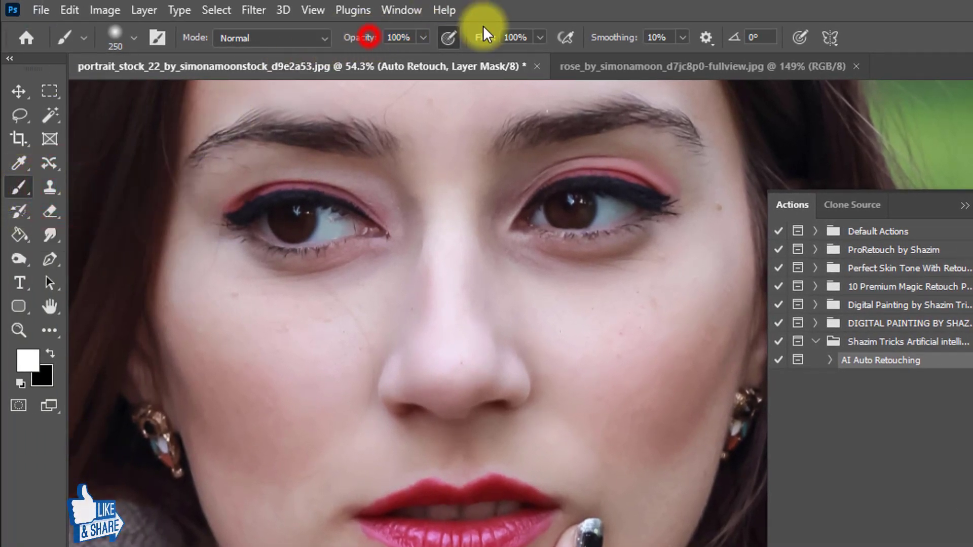
click(483, 40)
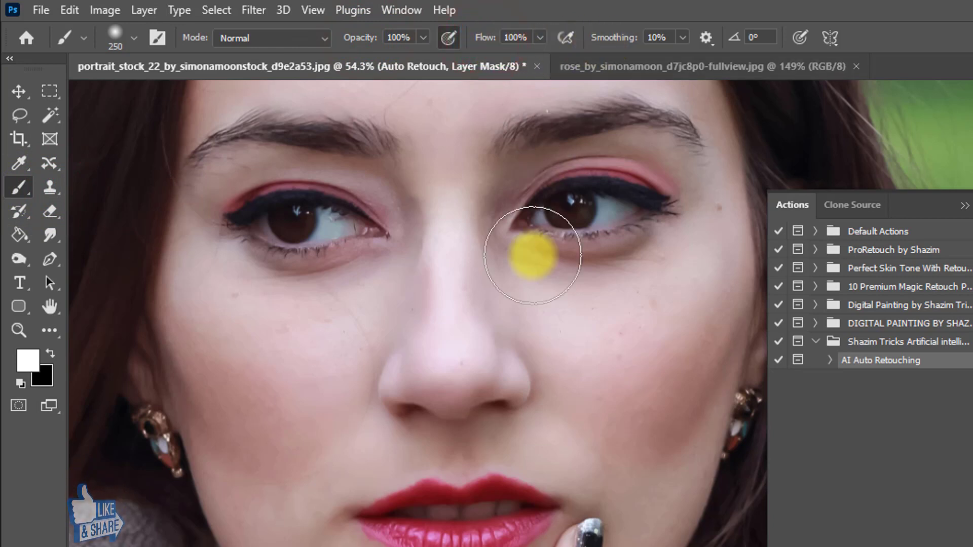
drag(455, 273, 470, 435)
mouse_move(473, 221)
mouse_down()
mouse_move(376, 152)
mouse_move(473, 150)
mouse_move(476, 197)
mouse_up()
drag(469, 217, 469, 308)
drag(491, 253, 465, 205)
mouse_move(515, 231)
mouse_down()
mouse_move(454, 200)
mouse_move(319, 289)
mouse_move(511, 281)
mouse_up()
drag(493, 307, 428, 339)
Step: Reduce the brush size and paint white on the Auto Retouch mask over both cheeks and the area around the mouth
key(bracketleft)
key(bracketleft)
mouse_move(460, 408)
mouse_down()
mouse_move(421, 277)
mouse_move(412, 350)
mouse_up()
drag(398, 383, 429, 286)
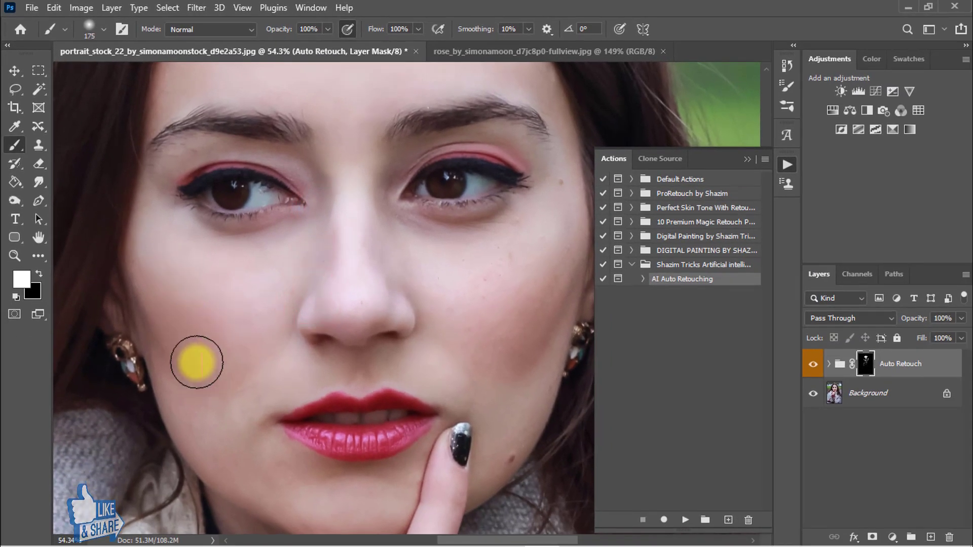
drag(239, 364, 198, 257)
mouse_move(185, 287)
mouse_down()
mouse_move(173, 300)
mouse_move(180, 322)
mouse_up()
mouse_move(203, 352)
mouse_down()
mouse_move(291, 365)
mouse_move(356, 387)
mouse_up()
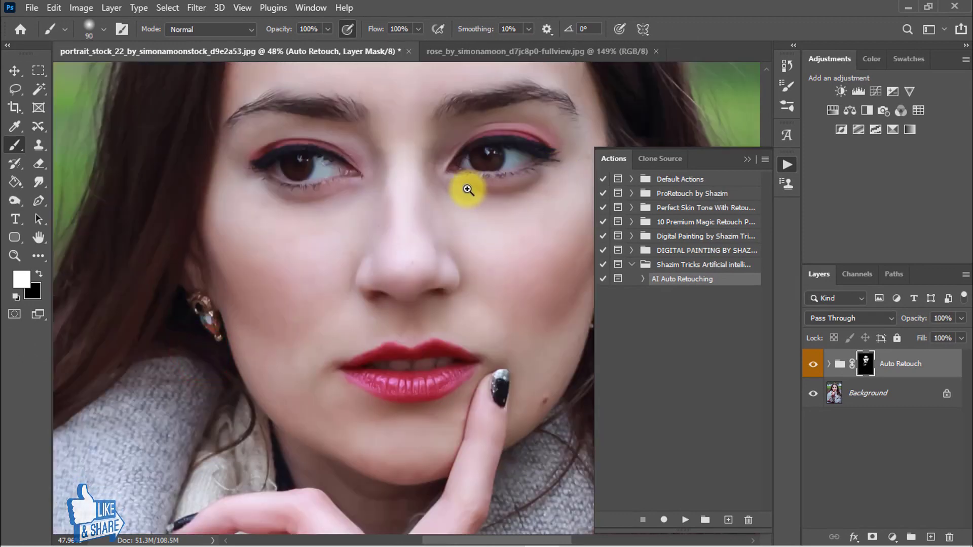
Step: Compare the portrait with the Auto Retouch group hidden and shown, up close and at full view
click(469, 191)
click(350, 261)
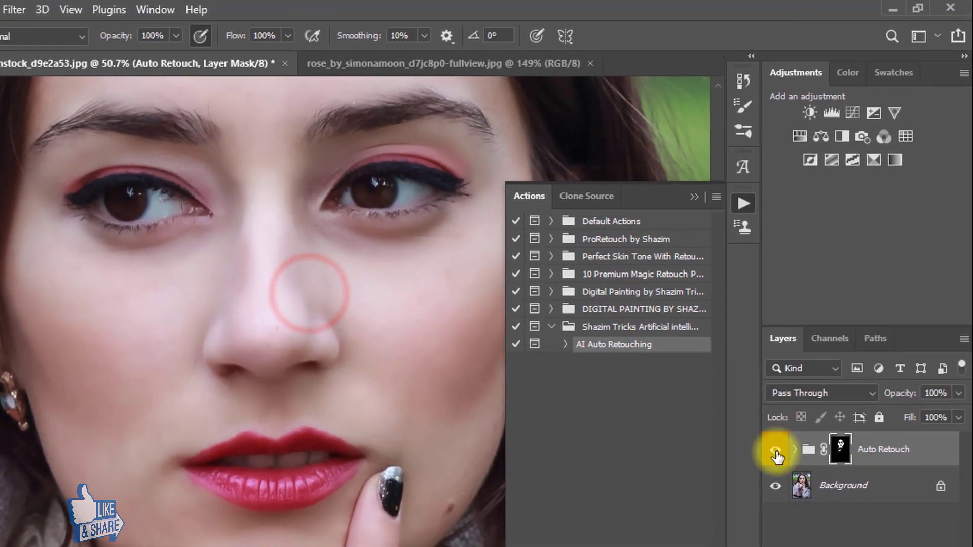
click(786, 426)
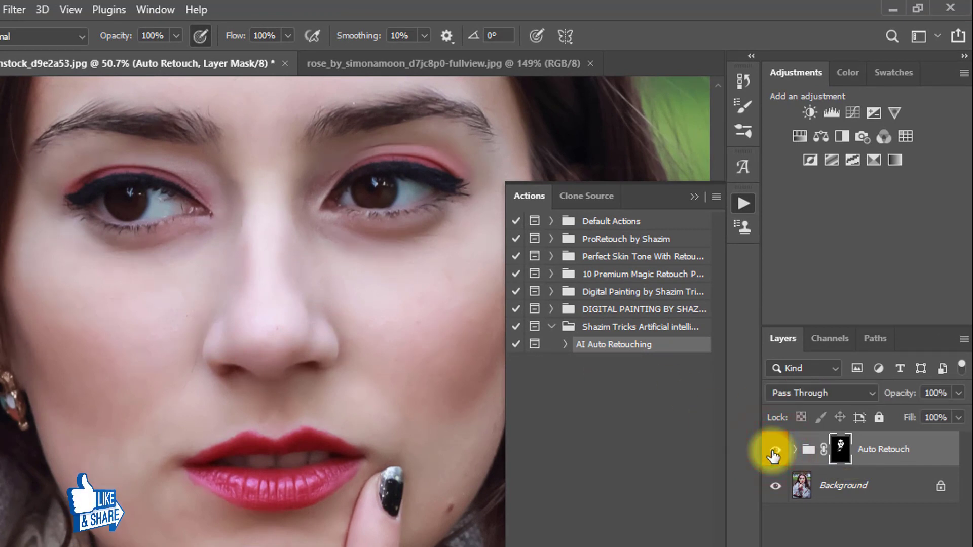
key(ctrl+0)
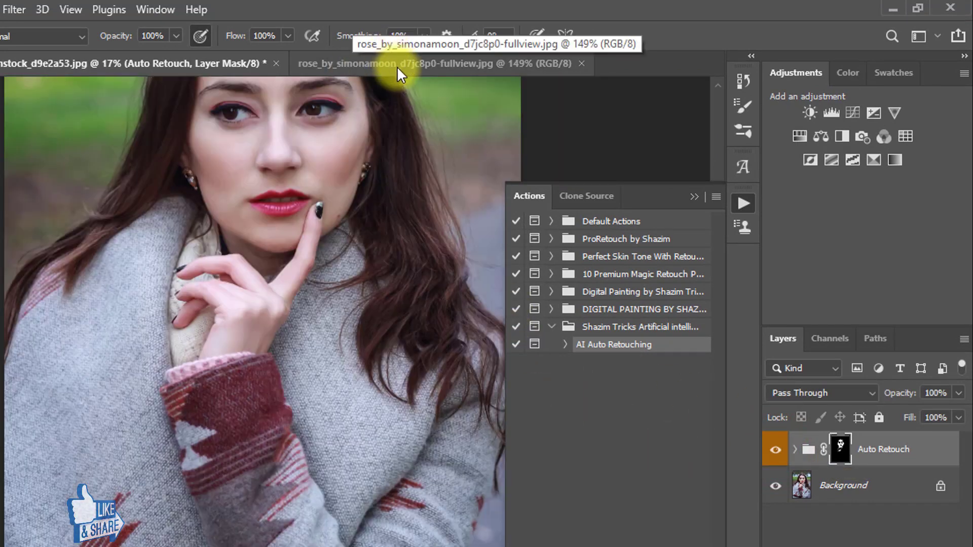
Step: Switch to the rose_by_simonamoon image, run the AI Auto Retouching action on it and continue past its message
click(397, 67)
drag(299, 180, 324, 180)
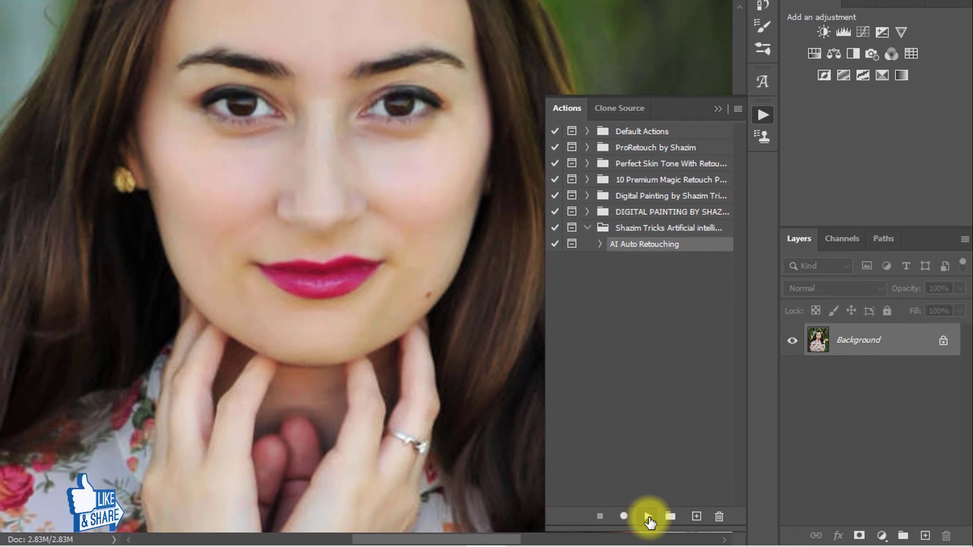
click(649, 517)
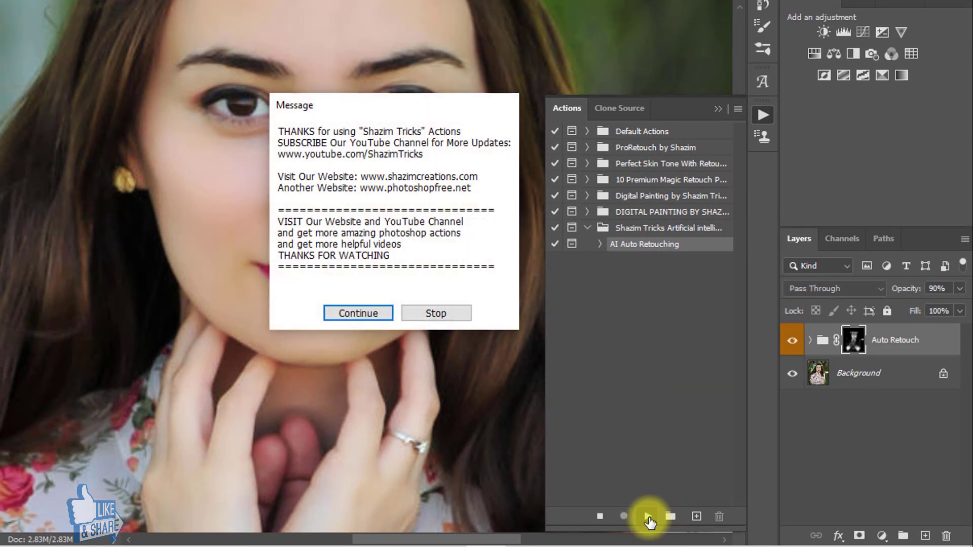
click(370, 314)
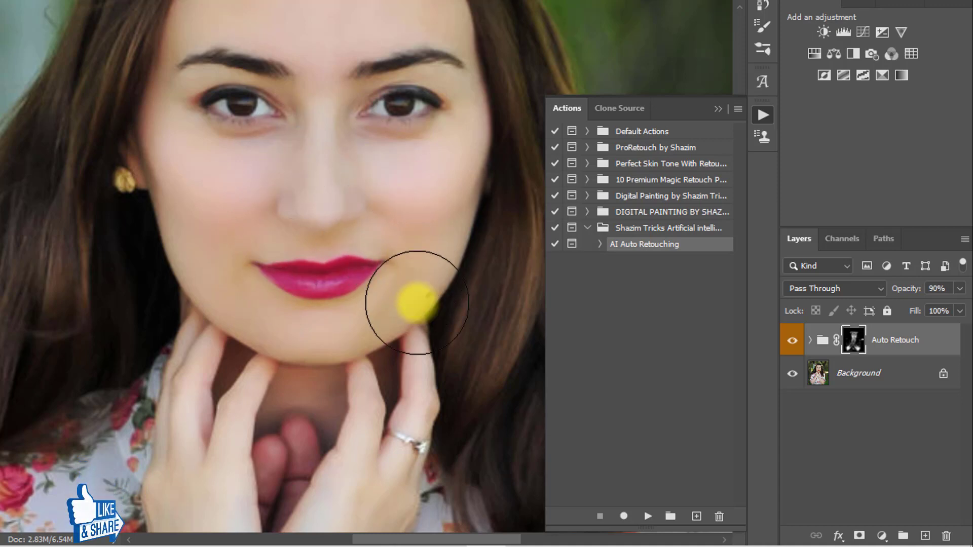
Step: Compare the rose portrait's face with the Auto Retouch group hidden and shown
key(ctrl+plus)
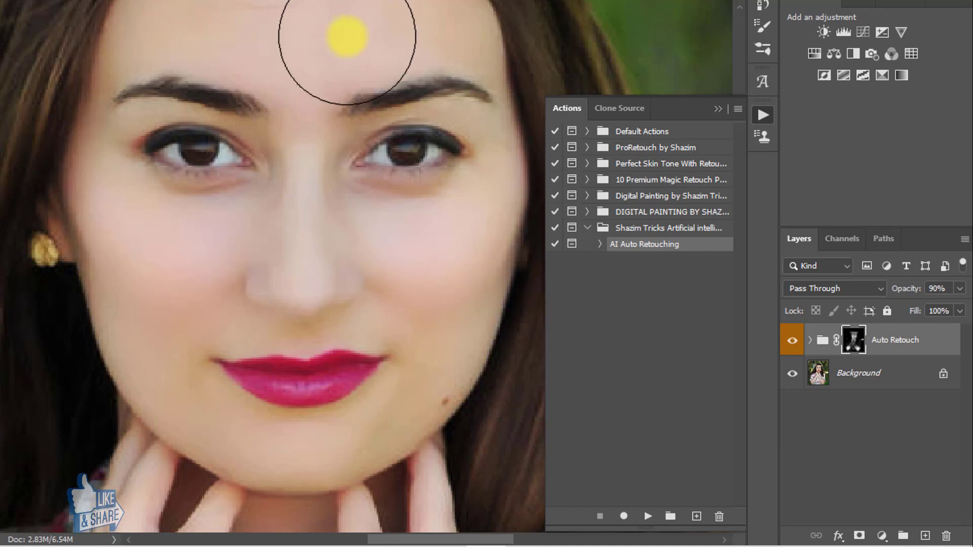
click(793, 342)
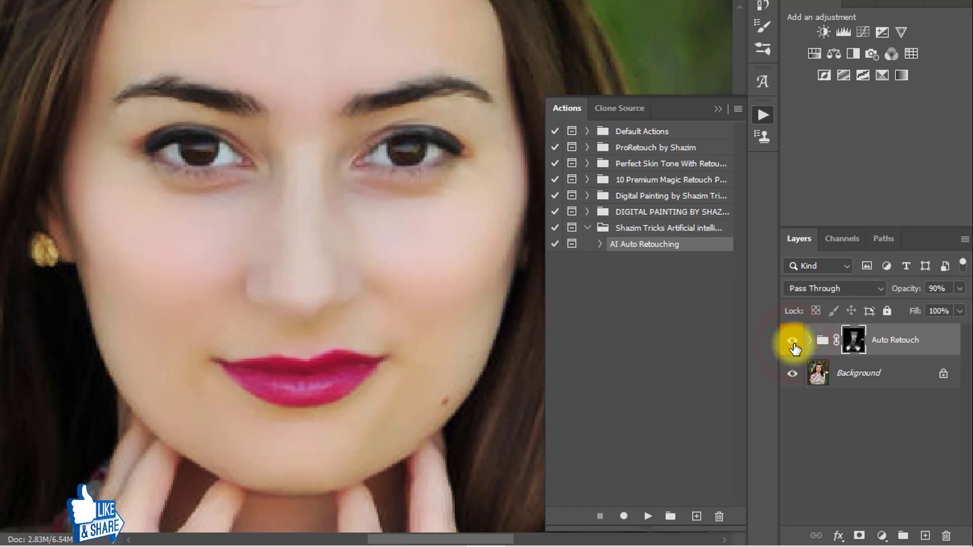
click(793, 343)
Step: Paint white on the rose portrait's Auto Retouch mask over the forehead, nose and one cheek to smooth the skin
drag(342, 54, 342, 55)
mouse_move(393, 54)
mouse_down()
mouse_move(354, 59)
mouse_move(326, 44)
mouse_up()
mouse_move(393, 51)
mouse_down()
mouse_move(375, 93)
mouse_move(313, 135)
mouse_up()
mouse_move(307, 158)
mouse_down()
mouse_move(331, 155)
mouse_move(341, 212)
mouse_up()
mouse_move(330, 152)
mouse_down()
mouse_move(326, 241)
mouse_move(331, 146)
mouse_up()
drag(254, 175, 148, 132)
mouse_move(153, 202)
mouse_down()
mouse_move(176, 287)
mouse_move(157, 249)
mouse_up()
drag(220, 261, 245, 235)
drag(245, 223, 246, 243)
mouse_move(245, 250)
mouse_down()
mouse_move(245, 232)
mouse_move(264, 218)
mouse_up()
Step: Shrink the brush and paint the Auto Retouch mask over the other cheek, upper lip, jaw and chin
key(bracketleft)
drag(366, 150, 394, 152)
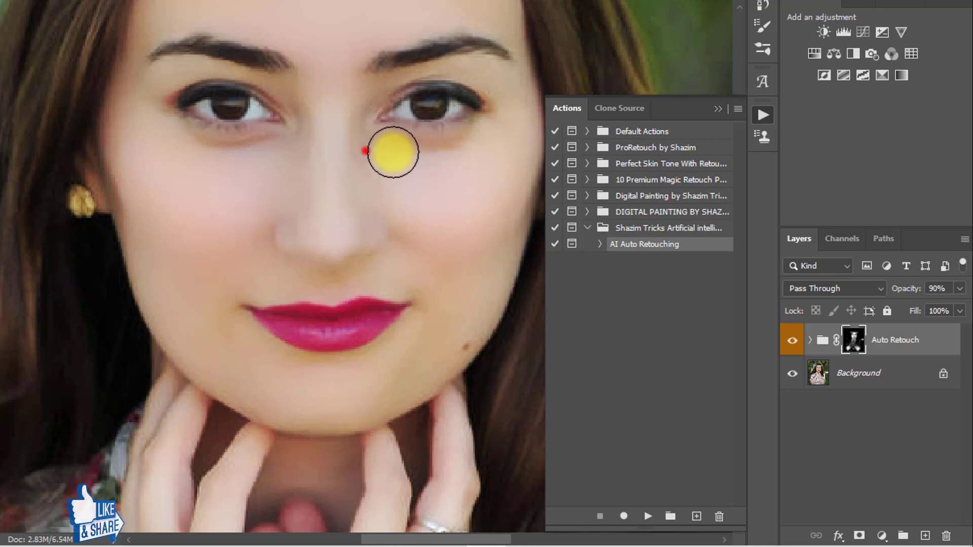
click(452, 218)
drag(443, 274, 433, 149)
click(346, 167)
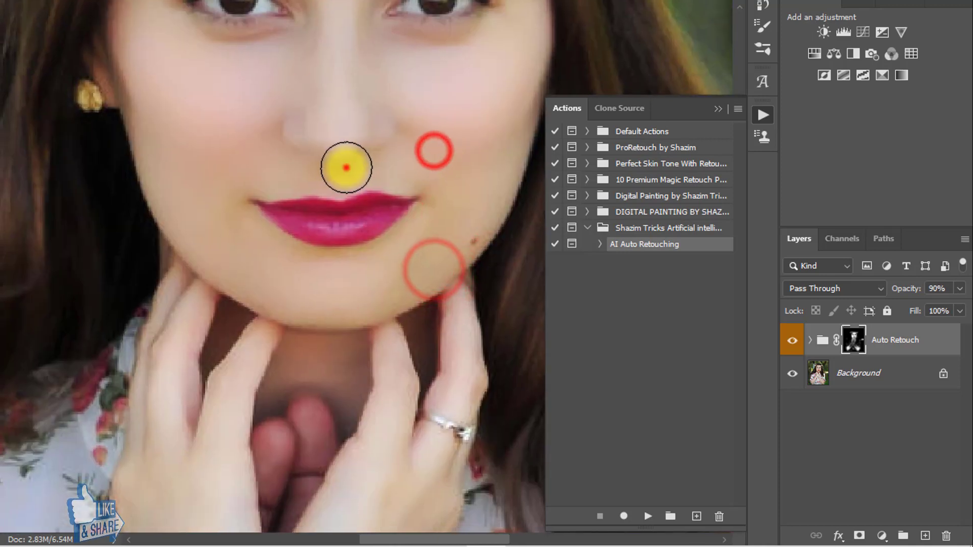
click(202, 249)
click(428, 229)
click(377, 296)
Step: Paint the Auto Retouch mask over the skin of the hands below the chin
scroll(415, 226, down, 6)
drag(377, 296, 340, 365)
drag(360, 343, 340, 372)
drag(336, 375, 362, 219)
drag(192, 247, 164, 376)
drag(229, 284, 339, 161)
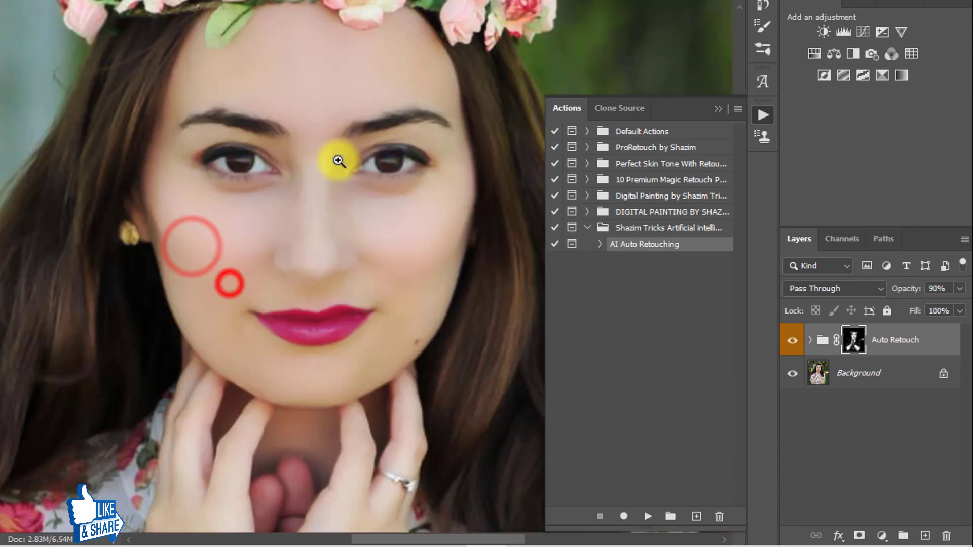
Step: Compare the rose portrait's eyes, nose and cheeks close up with the Auto Retouch group hidden and shown
click(340, 162)
click(441, 187)
click(243, 204)
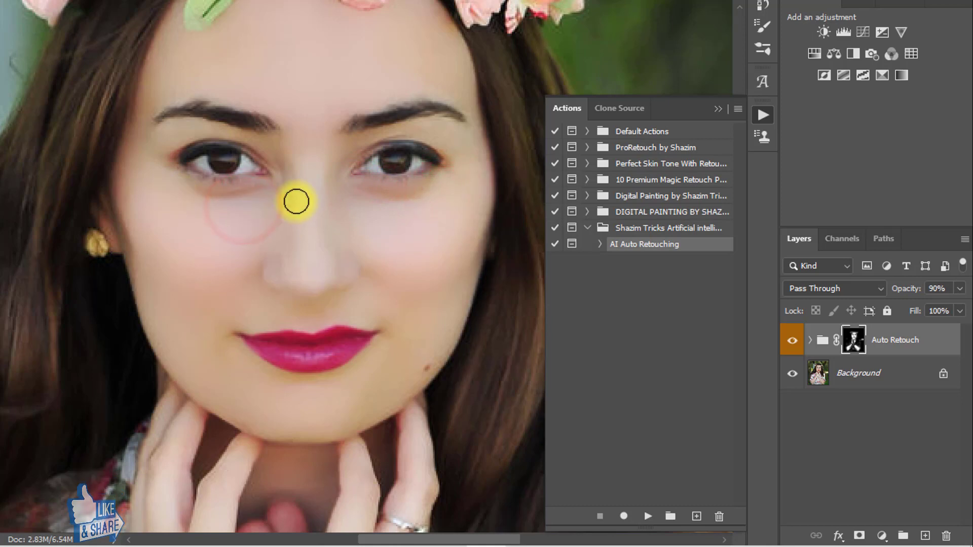
click(276, 184)
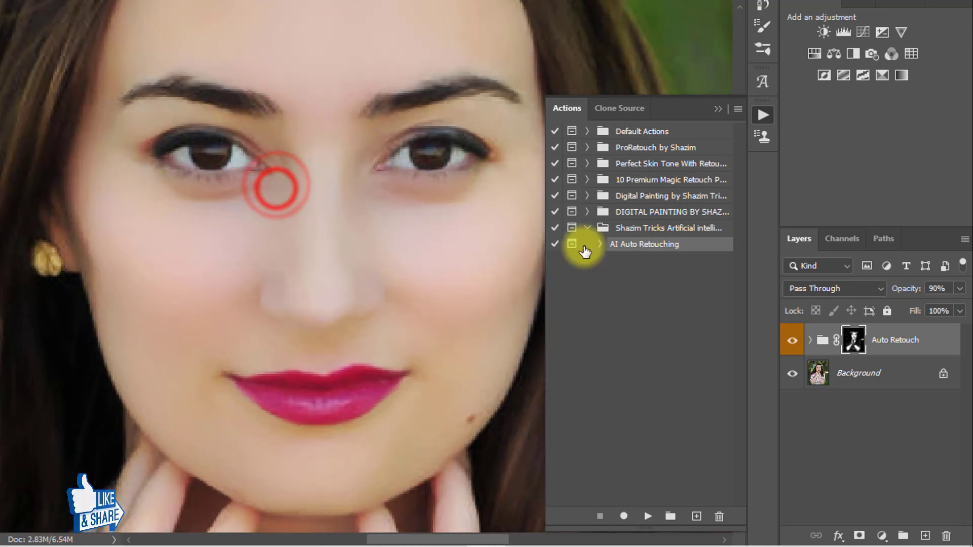
click(792, 340)
drag(374, 263, 354, 263)
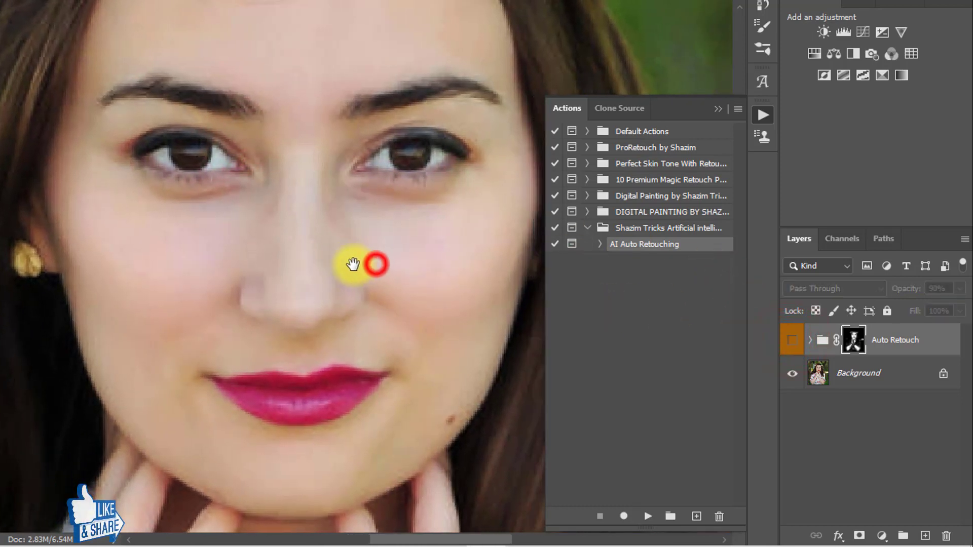
click(795, 340)
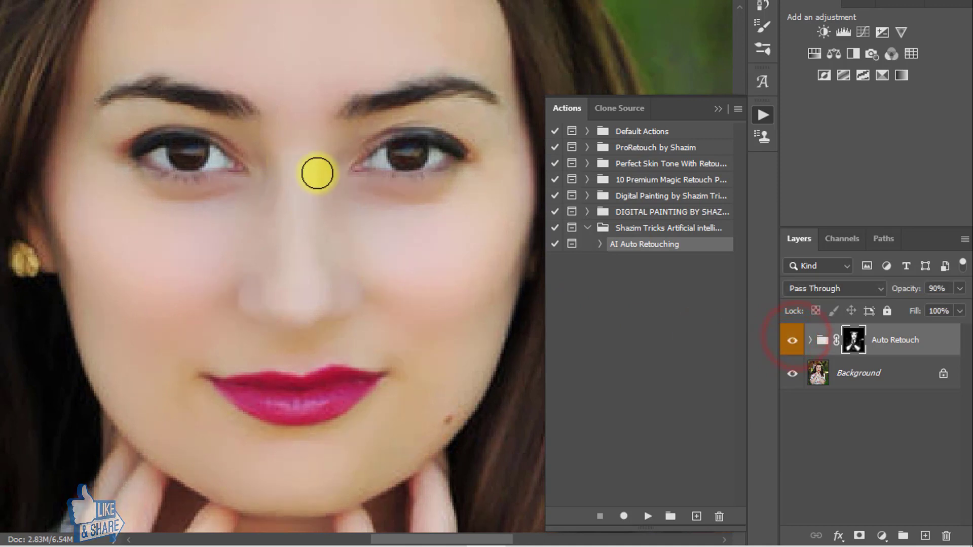
Step: Examine the retouched skin on the rose portrait's face and hands, from close up to the wider figure, and minimize Photoshop to the desktop
alt+click(352, 196)
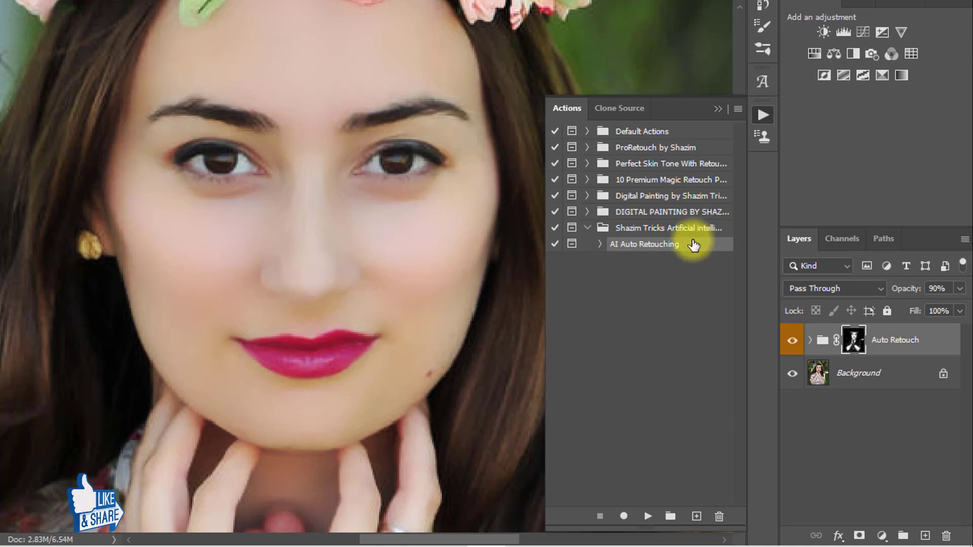
drag(397, 189, 373, 195)
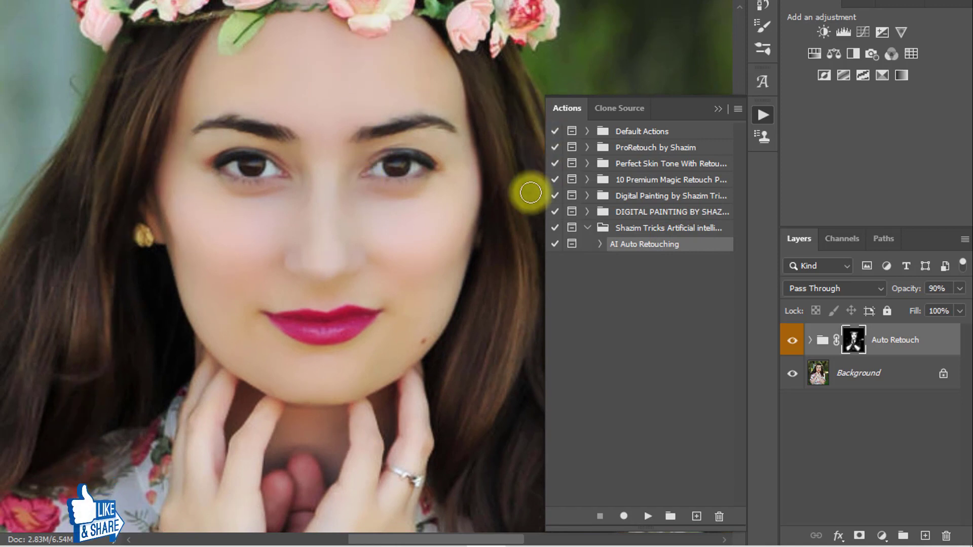
alt+click(386, 157)
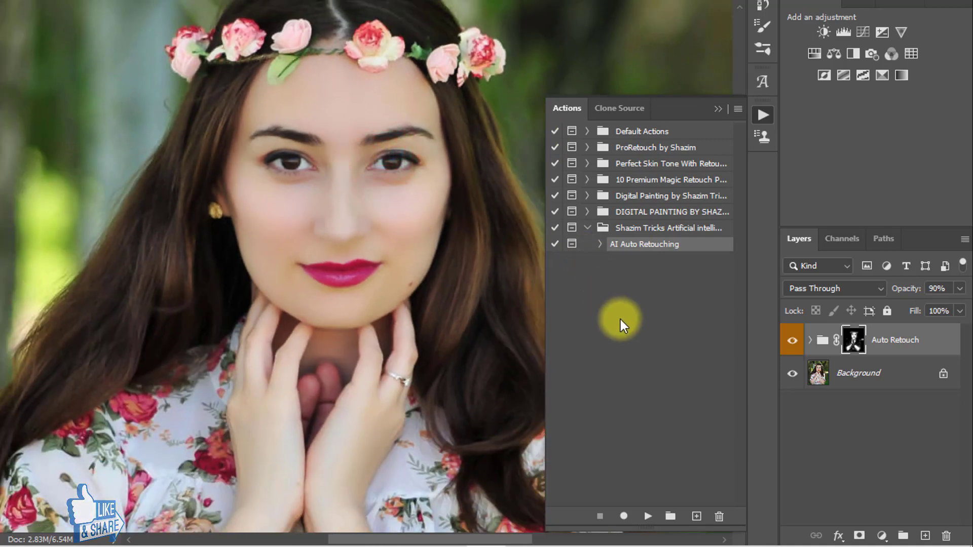
click(361, 84)
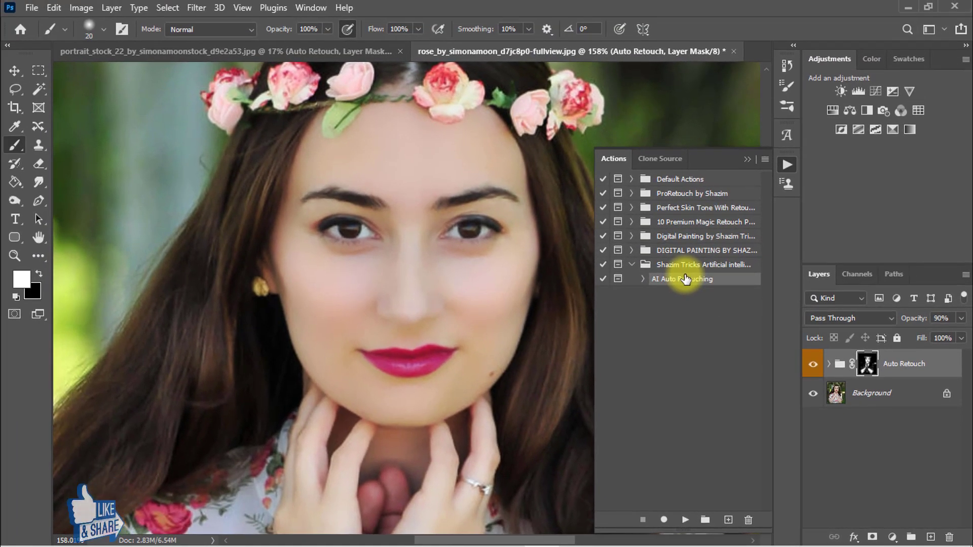
scroll(430, 183, down, 3)
drag(449, 223, 399, 214)
scroll(399, 215, up, 1)
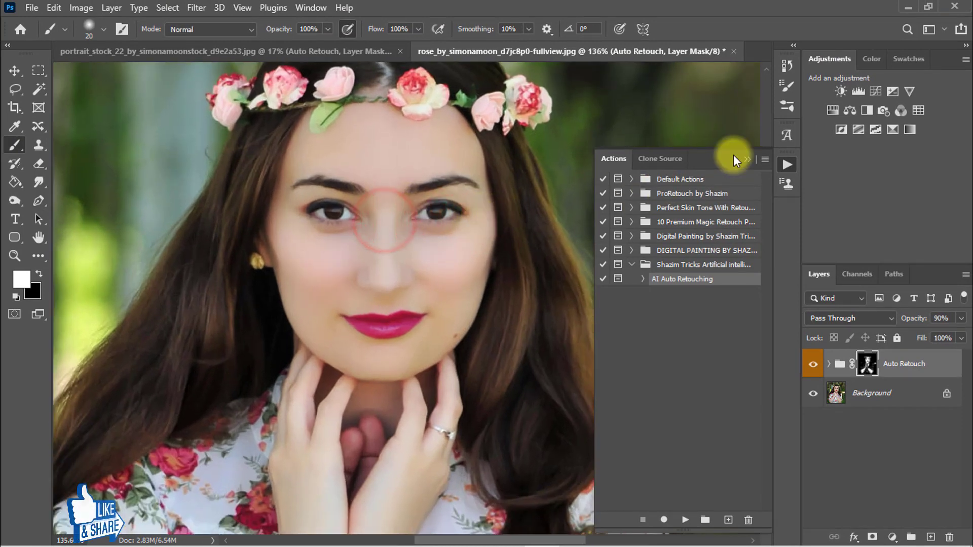
scroll(445, 183, down, 1)
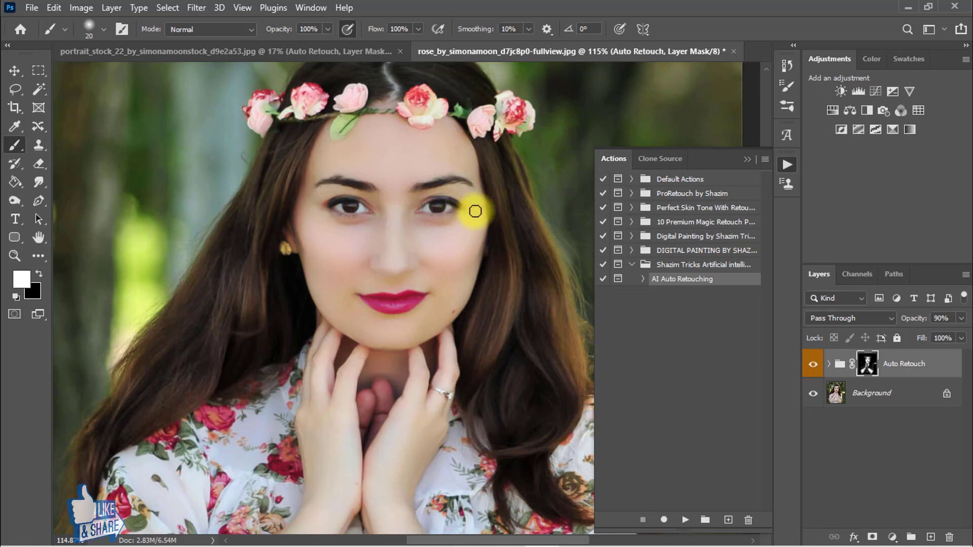
click(908, 7)
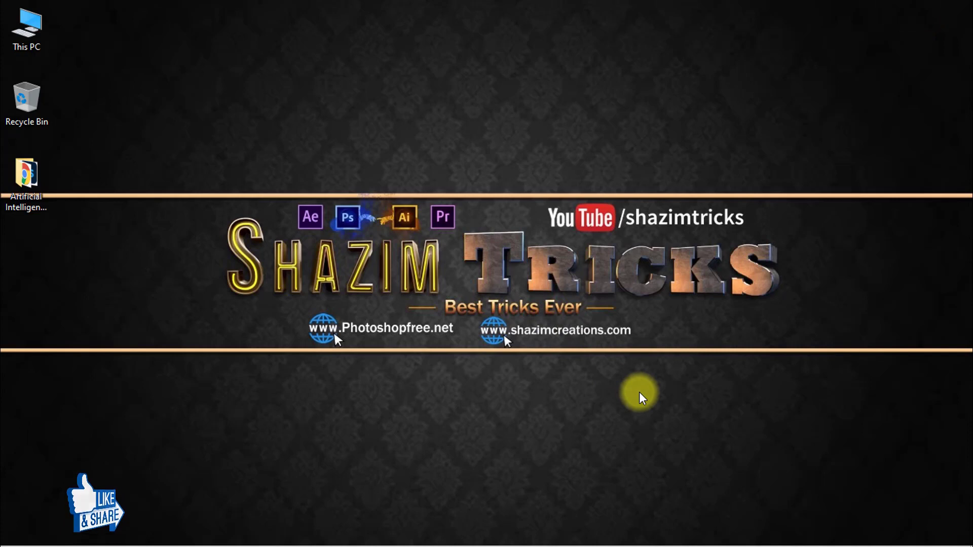